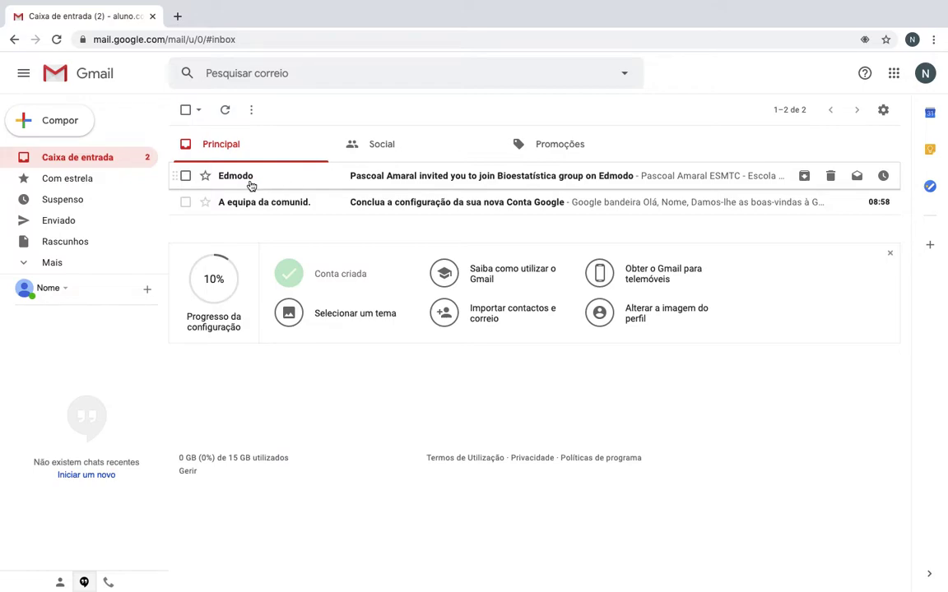
Open the Edmodo invitation e-mail for the Bioestatística group and accept the teacher's invitation.
{"action": "left_click", "coordinate": [251, 185]}
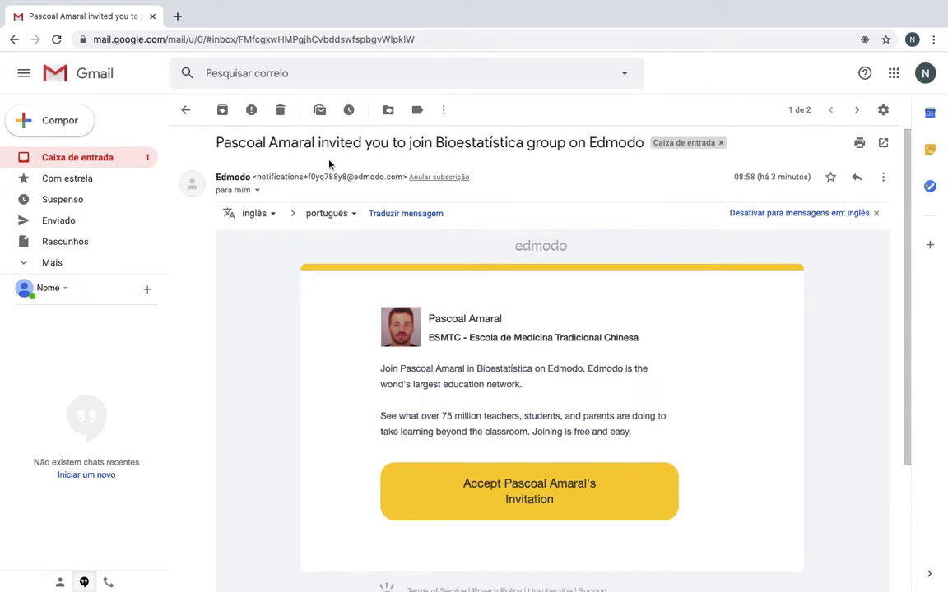
{"action": "left_click_drag", "start_coordinate": [318, 144], "coordinate": [523, 144]}
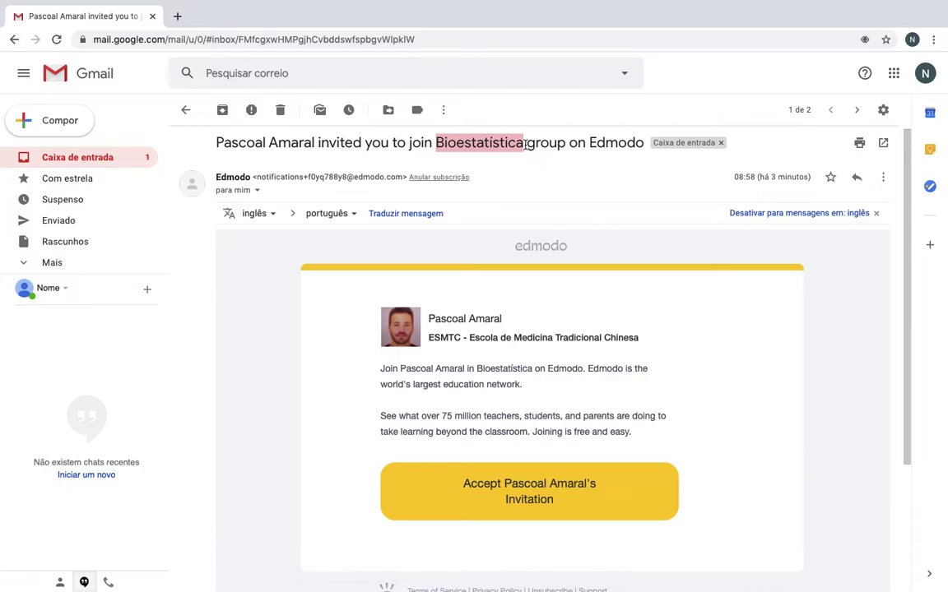
{"action": "scroll", "coordinate": [525, 144], "scroll_direction": "up", "scroll_amount": 1}
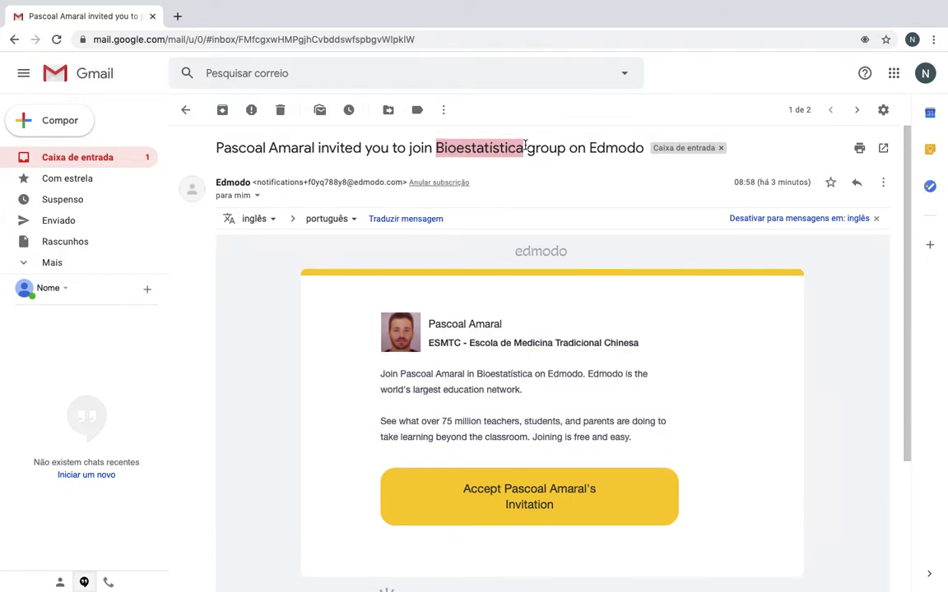
{"action": "left_click", "coordinate": [516, 145]}
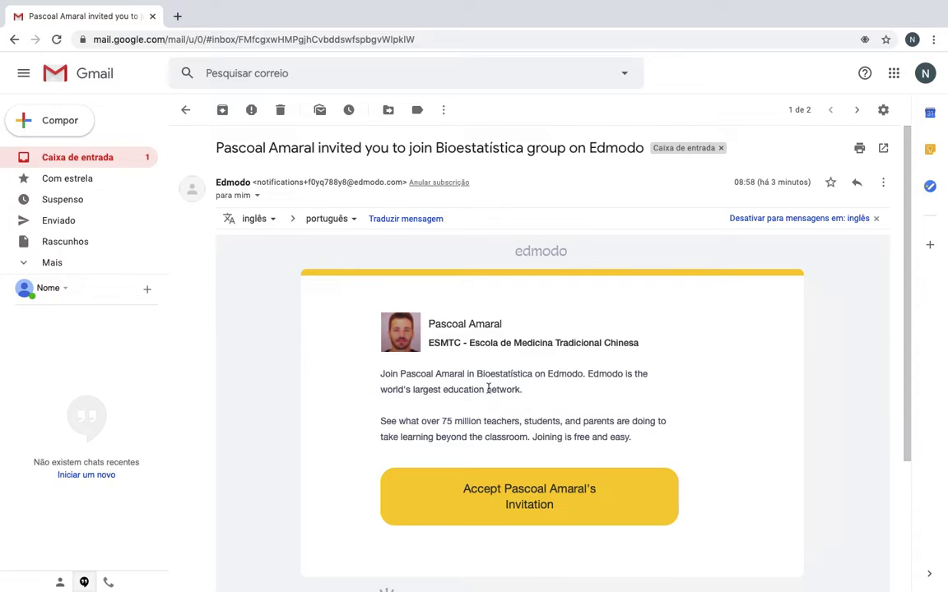
{"action": "left_click", "coordinate": [434, 500]}
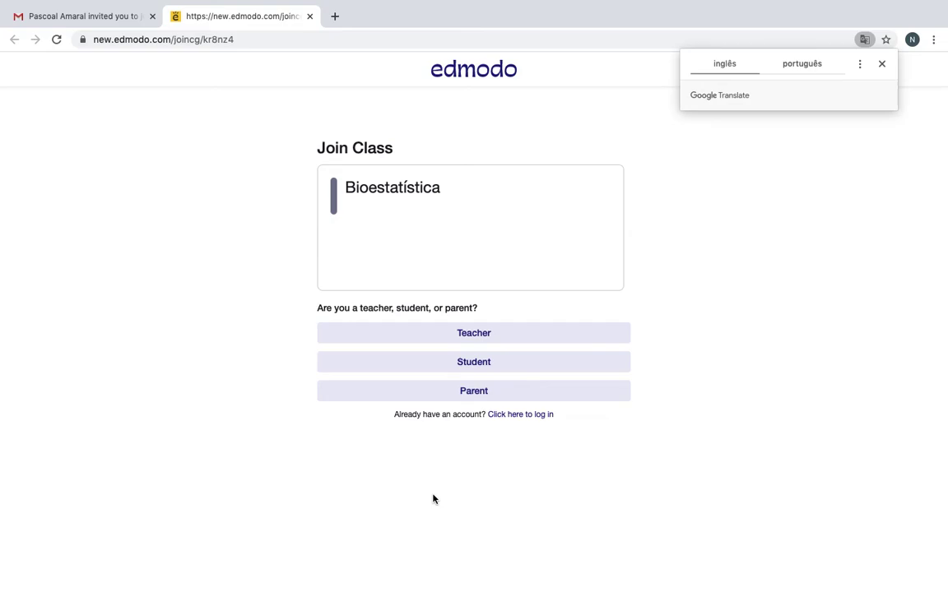
Sign up for the Bioestatística class as a student with the listed Google account and allow Edmodo to access it.
{"action": "left_click", "coordinate": [430, 370]}
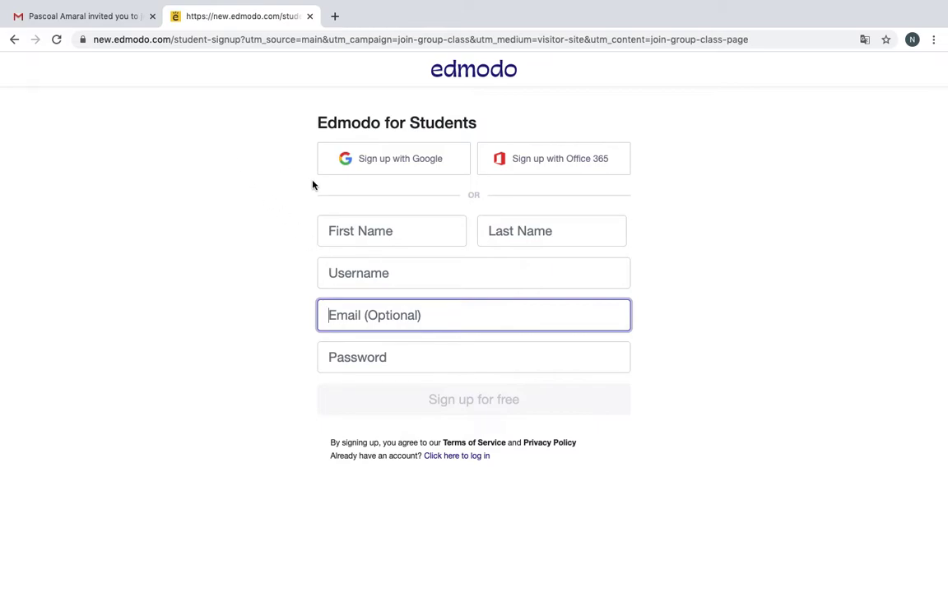
{"action": "left_click", "coordinate": [363, 169]}
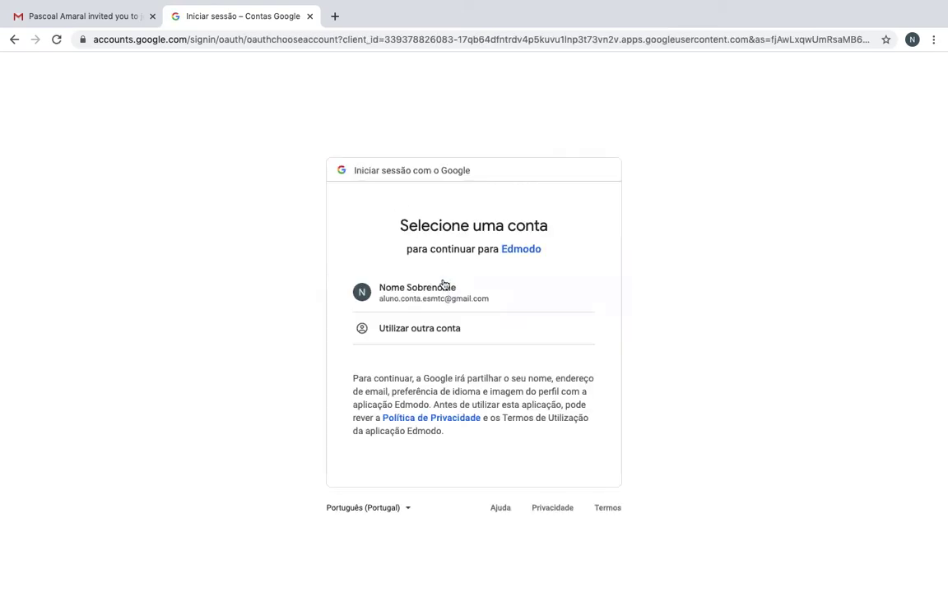
{"action": "left_click", "coordinate": [444, 292]}
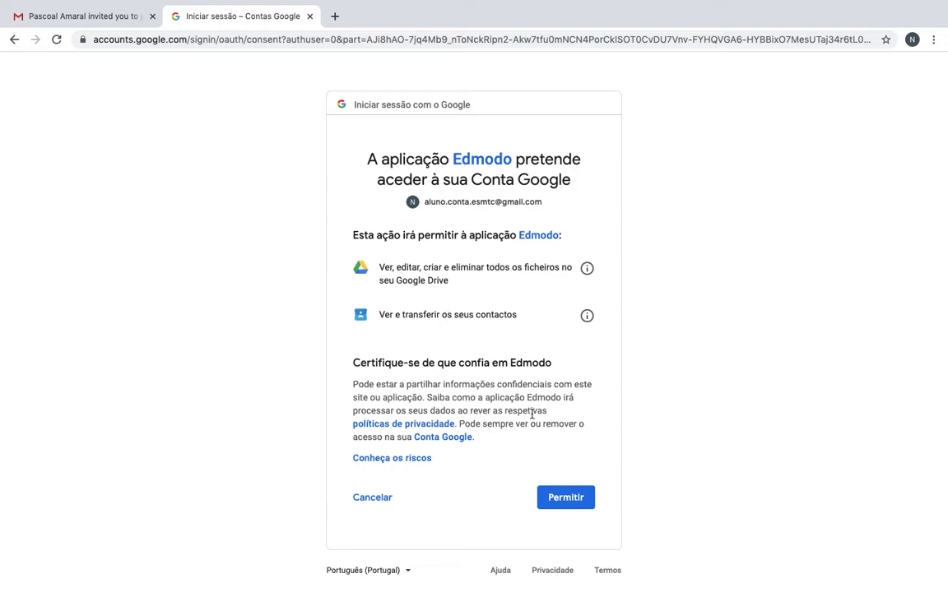
{"action": "left_click", "coordinate": [565, 501]}
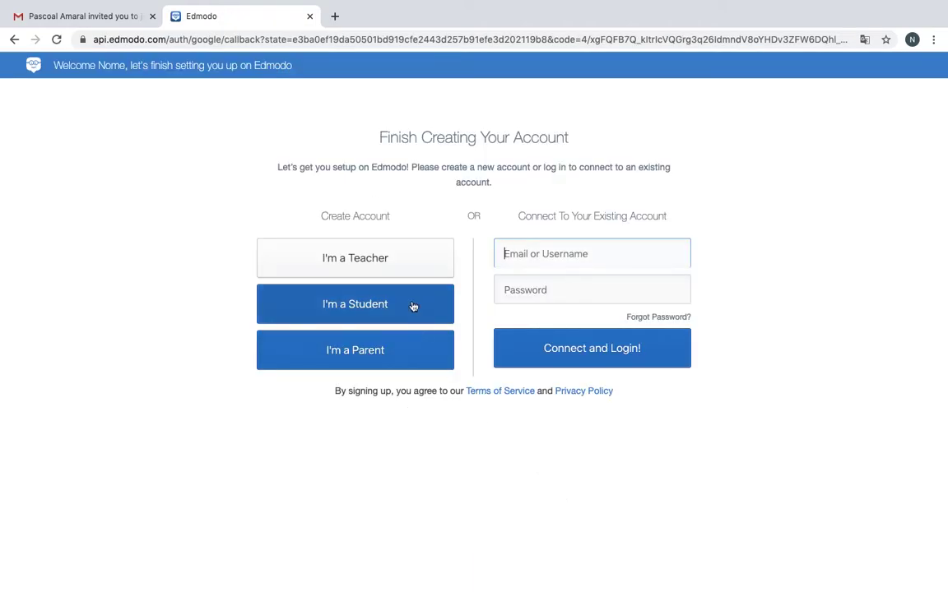
Finish creating the account as a student, dismissing the disk space notification and skipping the parent's contact information.
{"action": "left_click", "coordinate": [413, 306]}
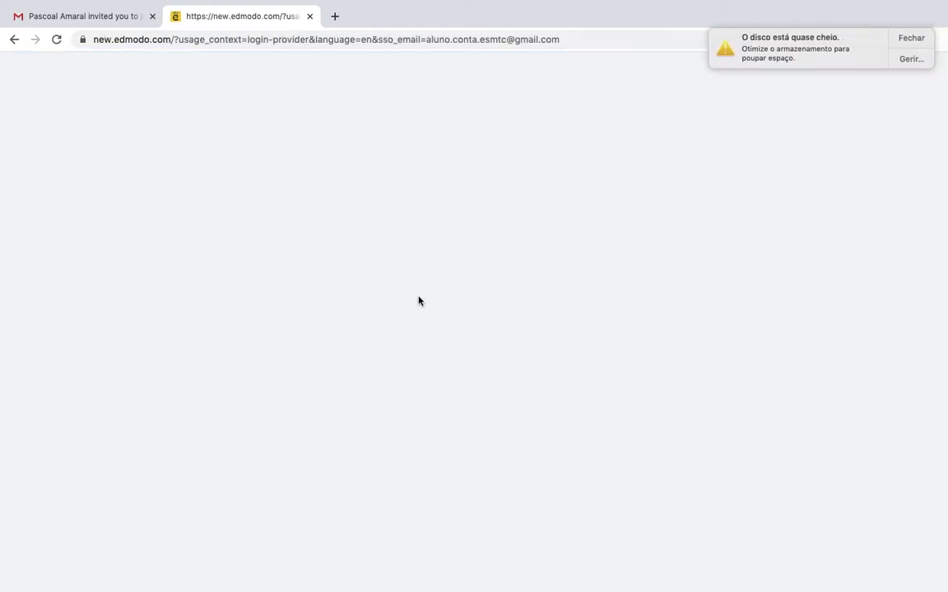
{"action": "left_click", "coordinate": [900, 38]}
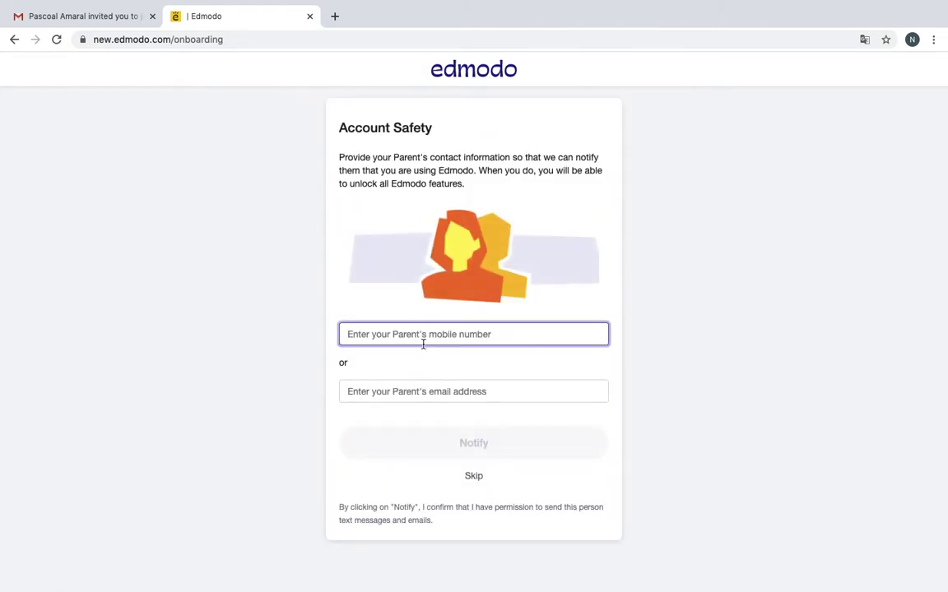
{"action": "left_click", "coordinate": [475, 478]}
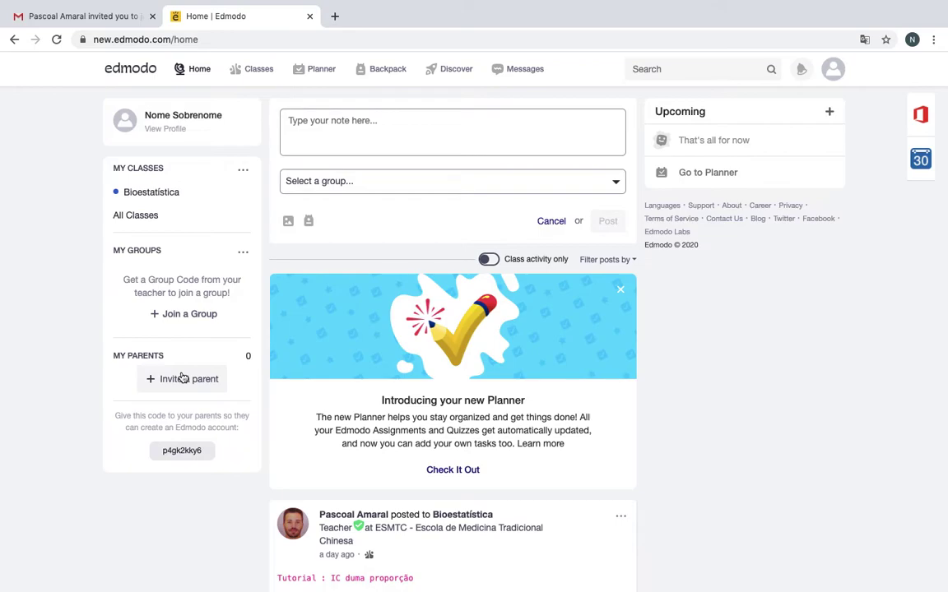
Open the Bioestatística class and look through its posts and comments, including the tutorial, TPC procedures and homework.
{"action": "left_click", "coordinate": [164, 191]}
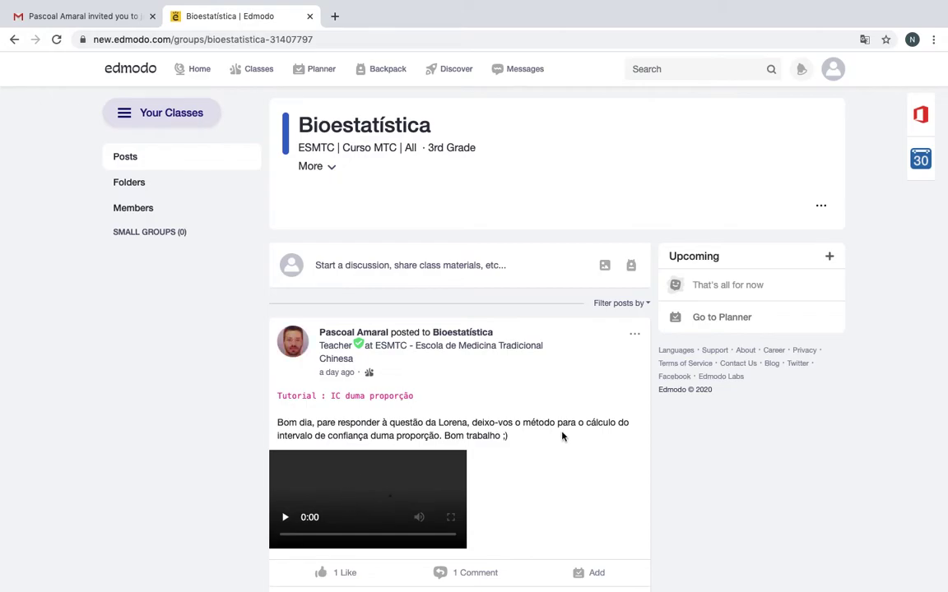
{"action": "scroll", "coordinate": [562, 435], "scroll_direction": "down", "scroll_amount": 4}
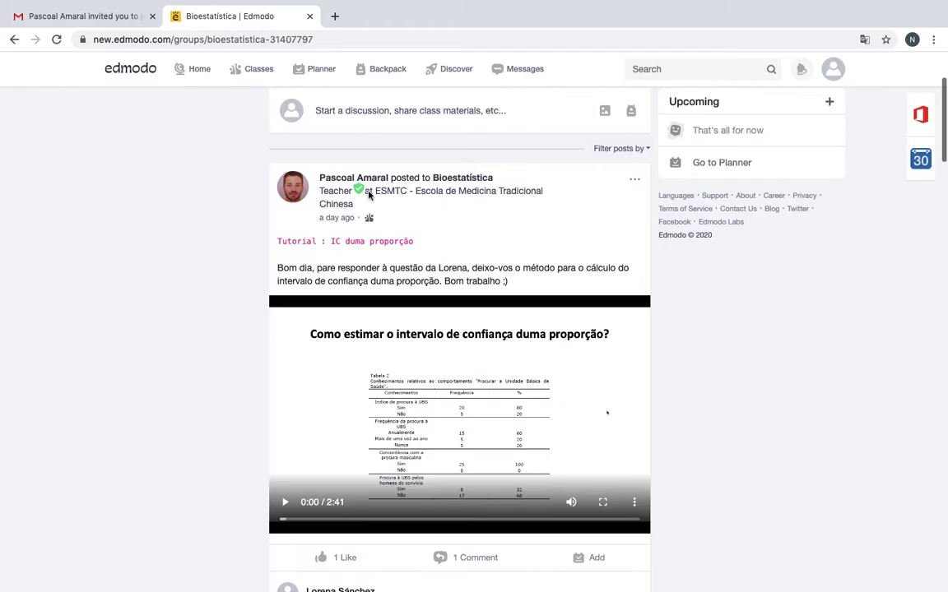
{"action": "scroll", "coordinate": [383, 187], "scroll_direction": "up", "scroll_amount": 2}
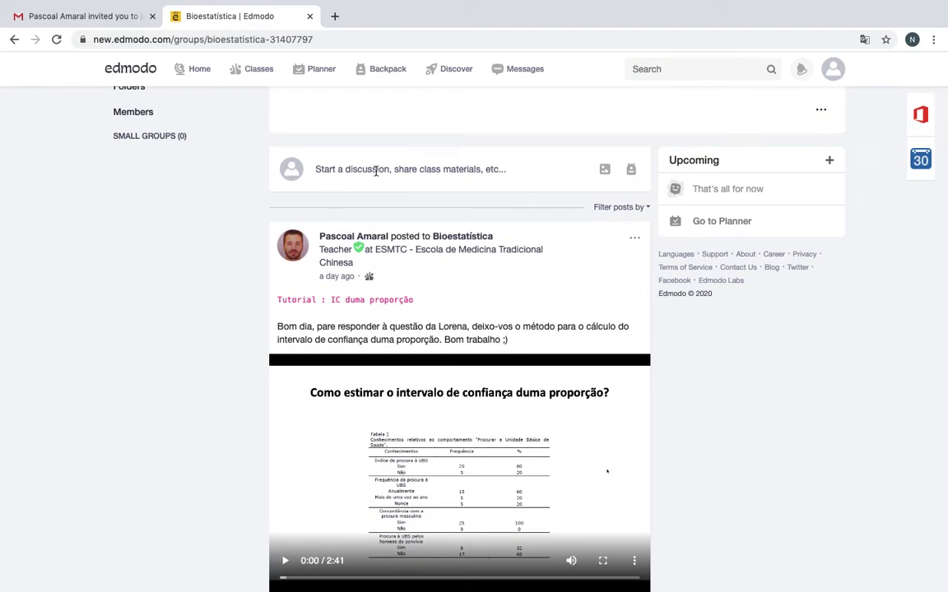
{"action": "scroll", "coordinate": [459, 319], "scroll_direction": "down", "scroll_amount": 6}
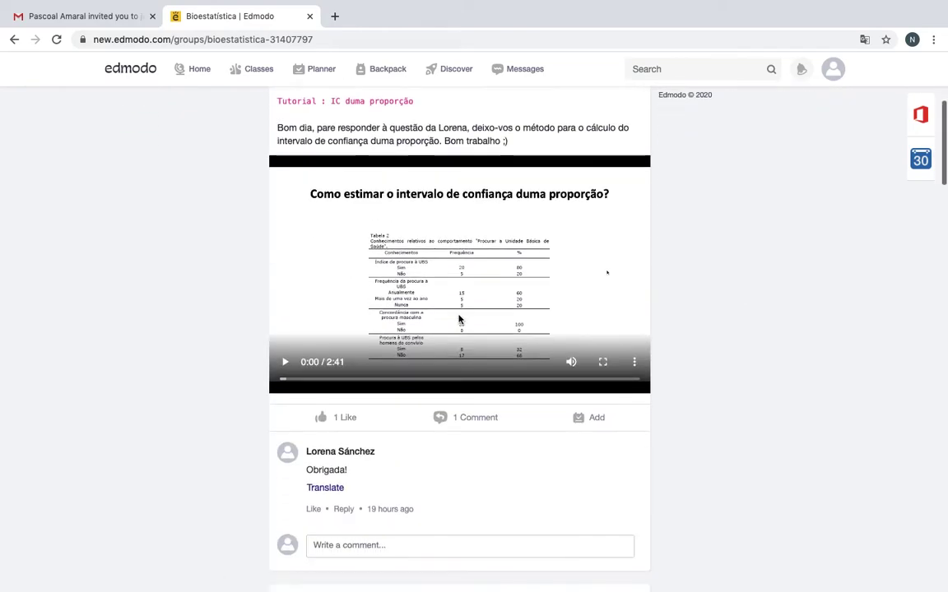
{"action": "scroll", "coordinate": [459, 319], "scroll_direction": "down", "scroll_amount": 10}
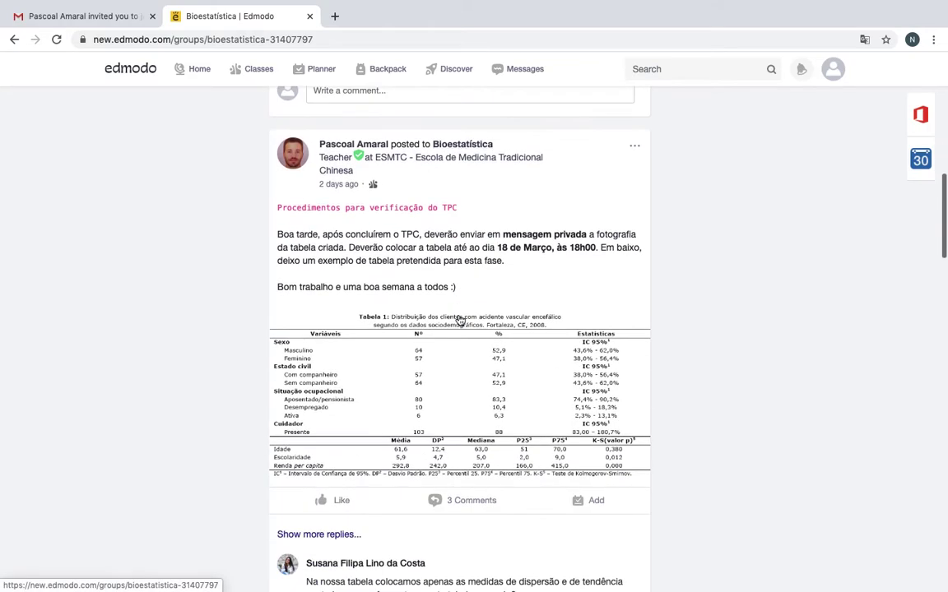
{"action": "scroll", "coordinate": [459, 319], "scroll_direction": "down", "scroll_amount": 4}
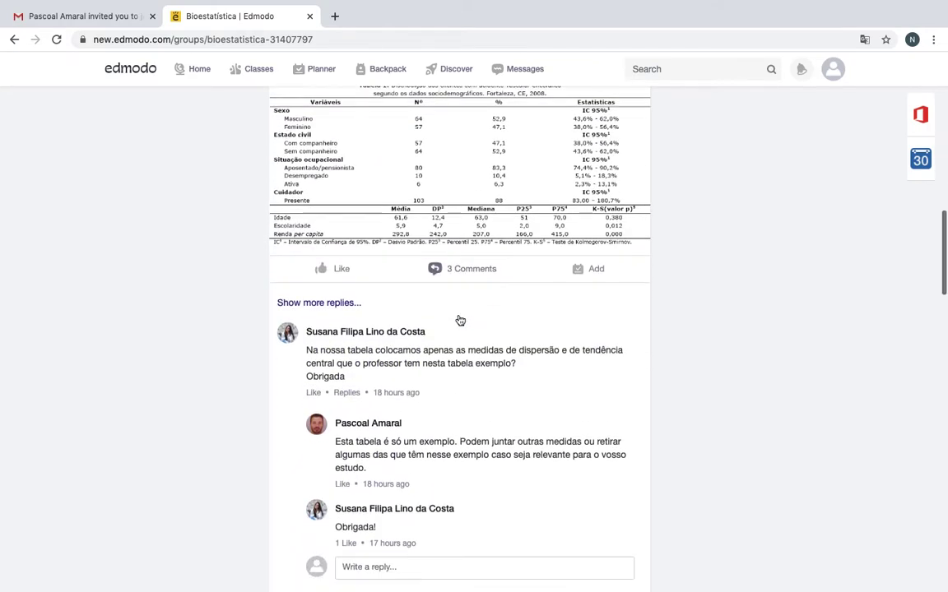
{"action": "scroll", "coordinate": [459, 320], "scroll_direction": "down", "scroll_amount": 4}
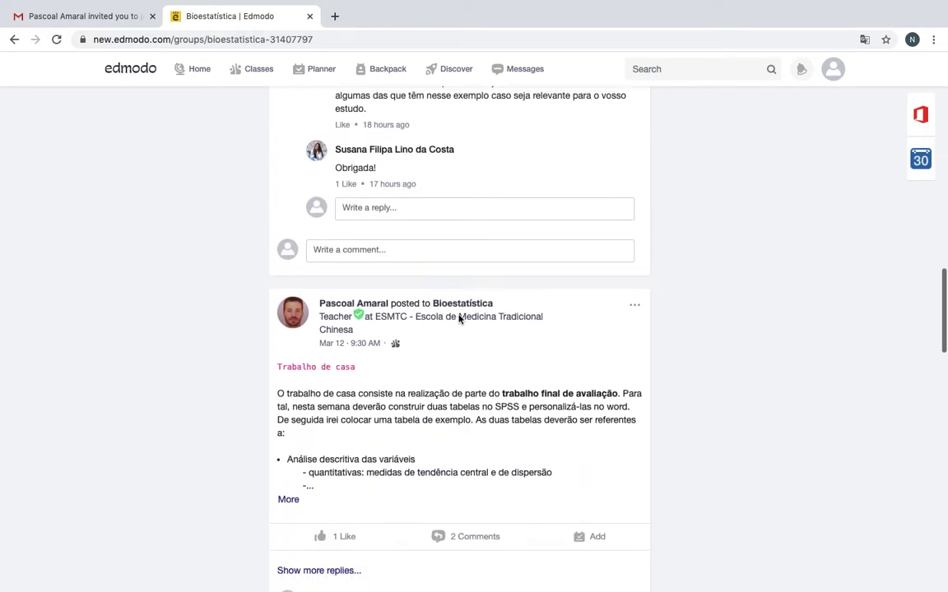
{"action": "scroll", "coordinate": [459, 315], "scroll_direction": "up", "scroll_amount": 6}
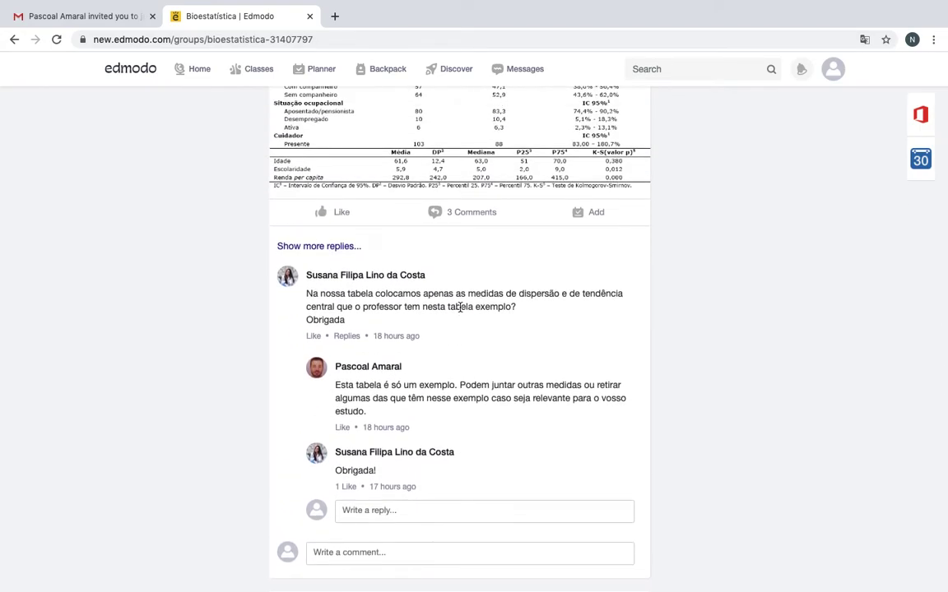
{"action": "scroll", "coordinate": [459, 307], "scroll_direction": "up", "scroll_amount": 2}
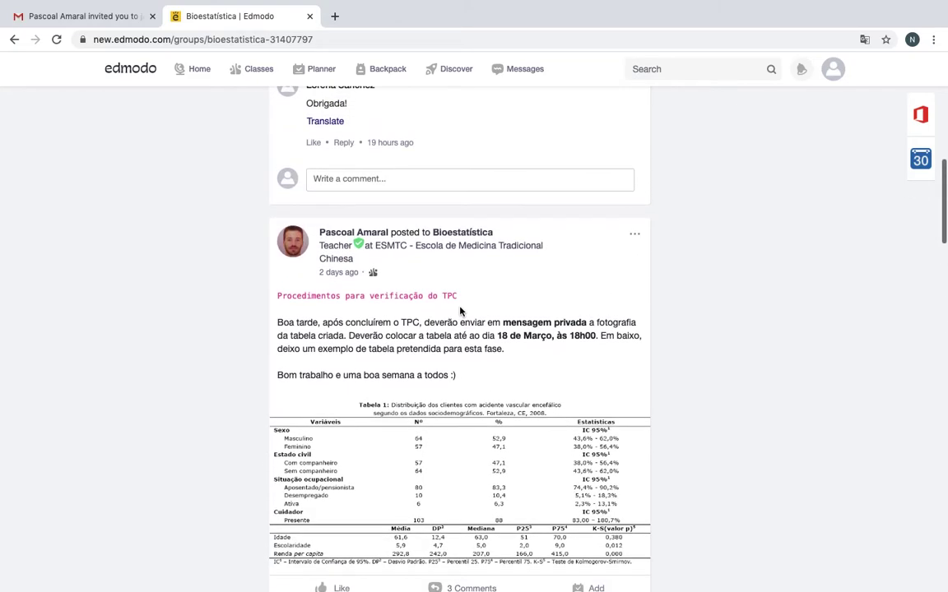
{"action": "scroll", "coordinate": [463, 329], "scroll_direction": "up", "scroll_amount": 5}
{"action": "scroll", "coordinate": [462, 335], "scroll_direction": "up", "scroll_amount": 3}
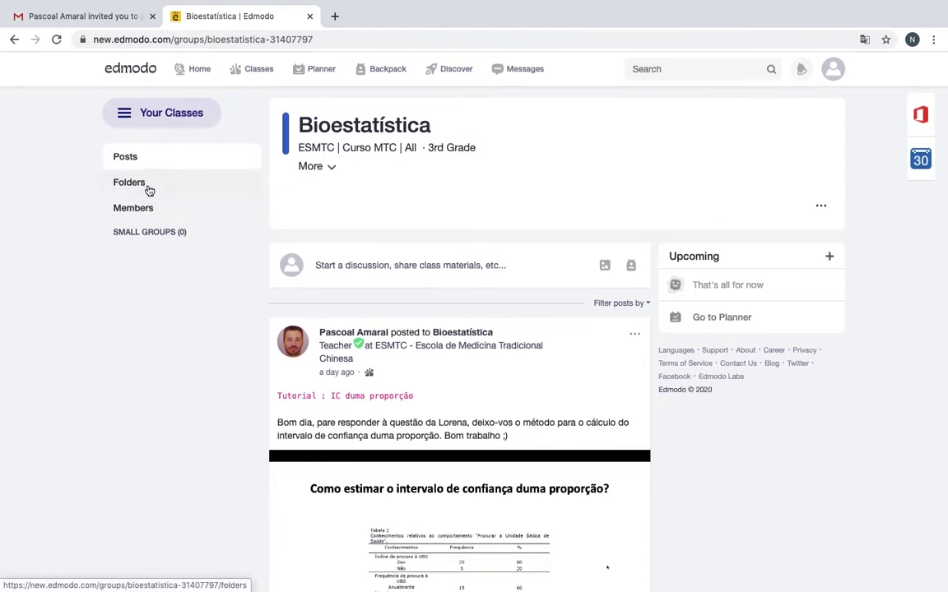
Examine the class's folders and its student and teacher member lists, and return to the class posts.
{"action": "left_click", "coordinate": [149, 190]}
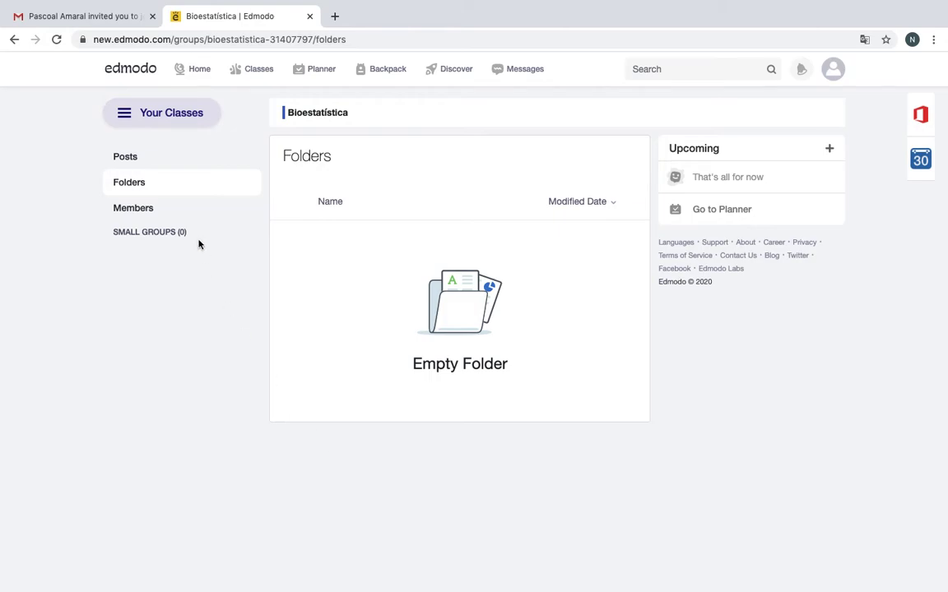
{"action": "left_click", "coordinate": [166, 214]}
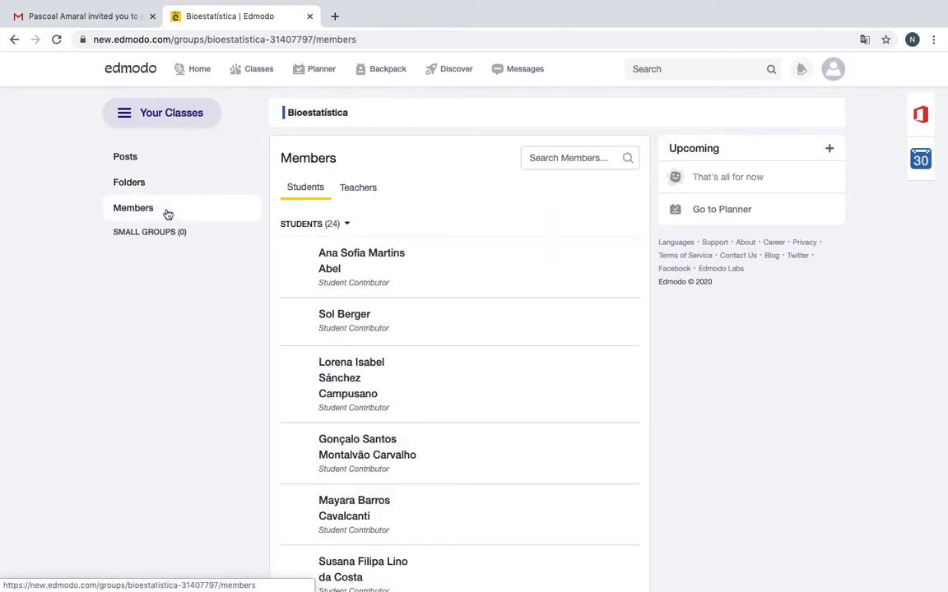
{"action": "scroll", "coordinate": [520, 444], "scroll_direction": "down", "scroll_amount": 5}
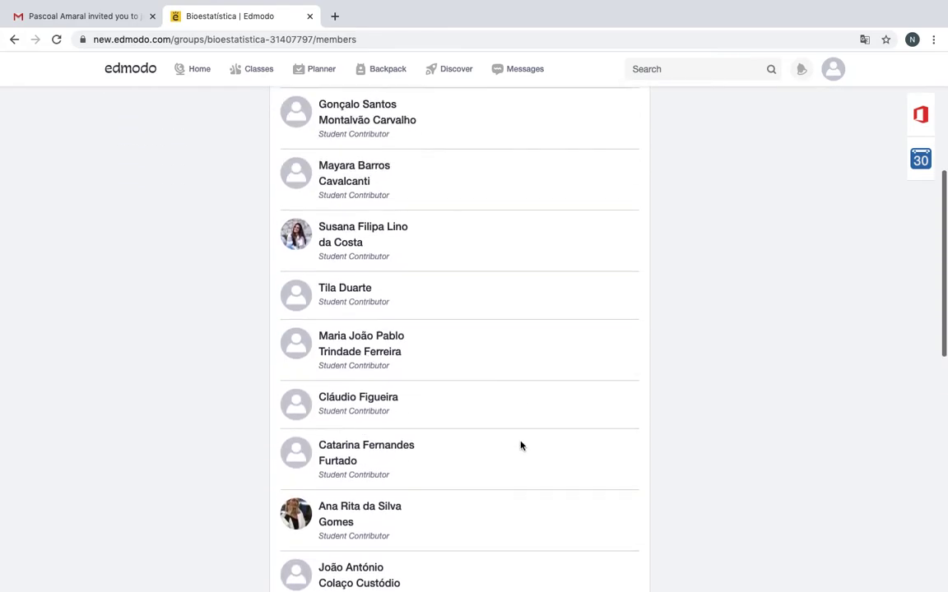
{"action": "scroll", "coordinate": [520, 445], "scroll_direction": "up", "scroll_amount": 5}
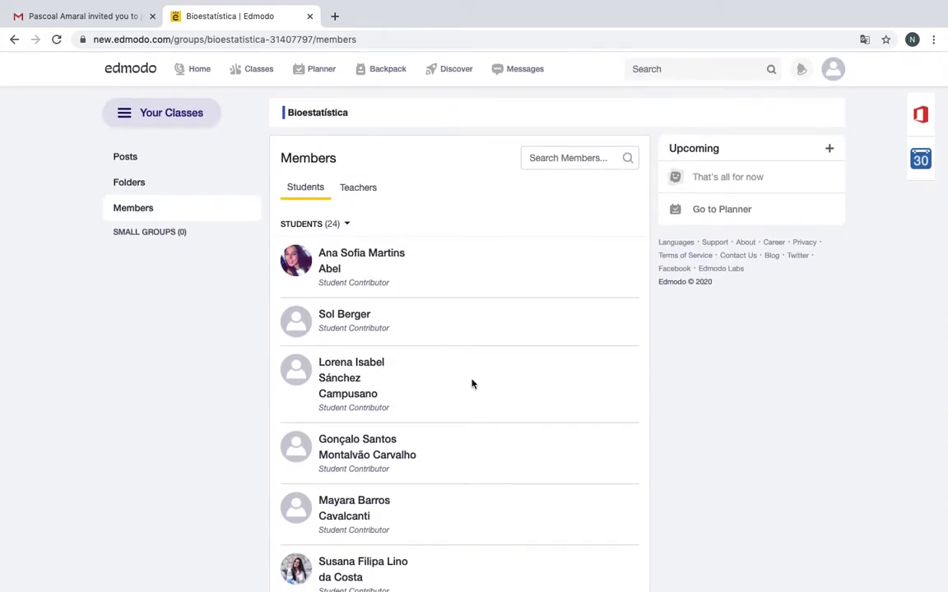
{"action": "left_click", "coordinate": [369, 194]}
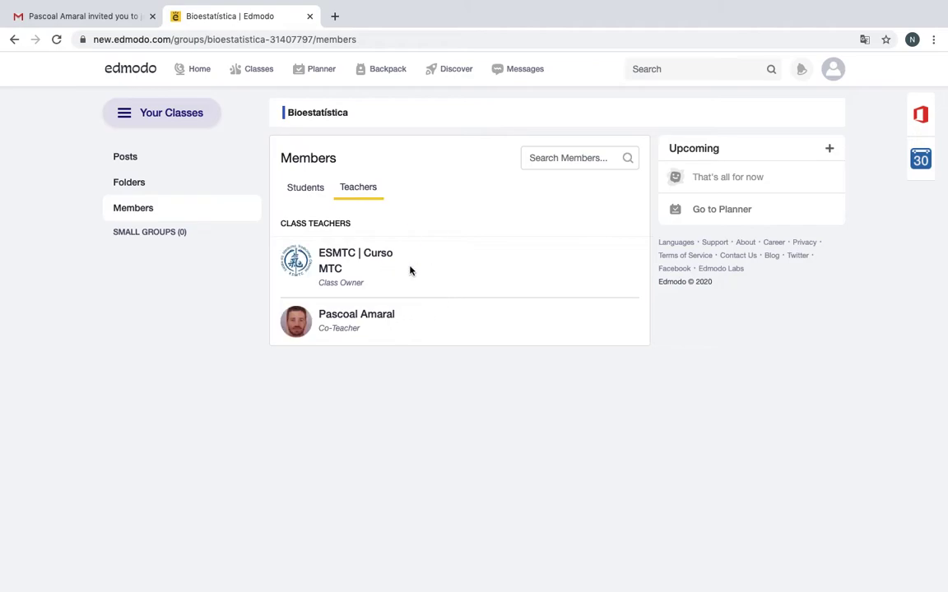
{"action": "left_click", "coordinate": [319, 195]}
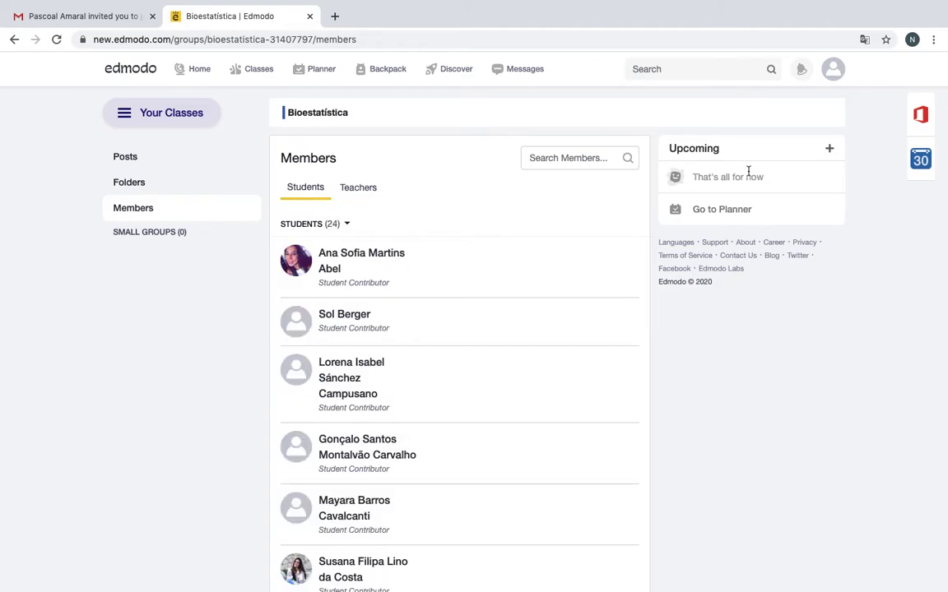
{"action": "left_click", "coordinate": [185, 161]}
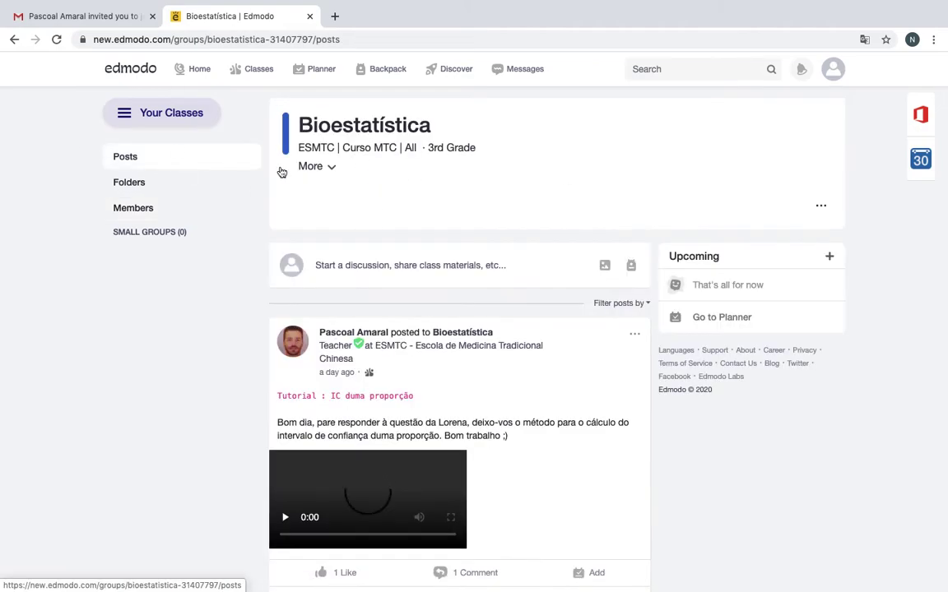